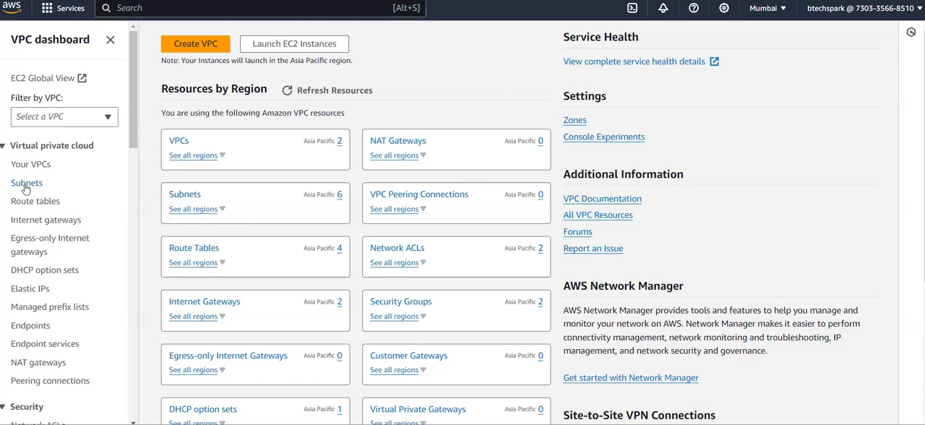
Open the Subnets list of the VPC dashboard and select webserver-subnet-lab
left_click(27, 183)
left_click(154, 159)
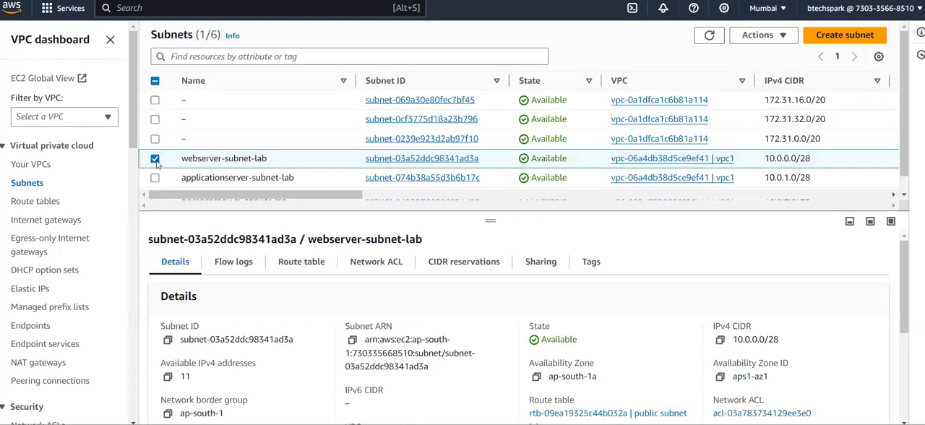
left_click(155, 161)
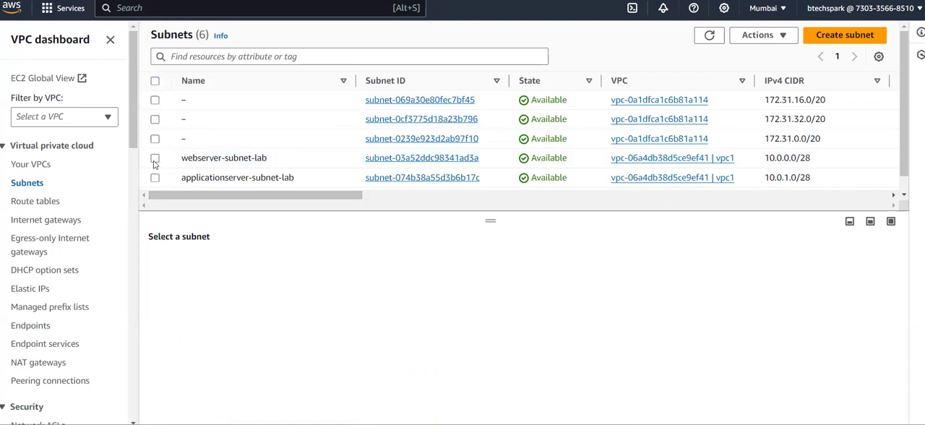
scroll(155, 165, "down", 1)
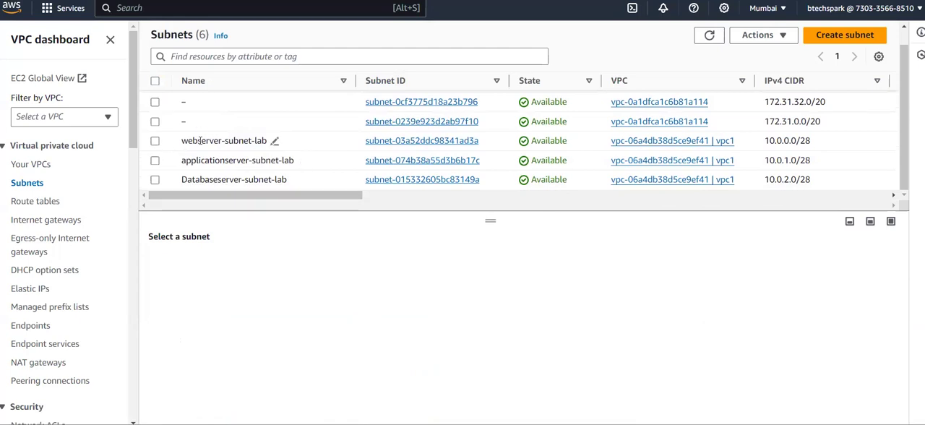
left_click(156, 141)
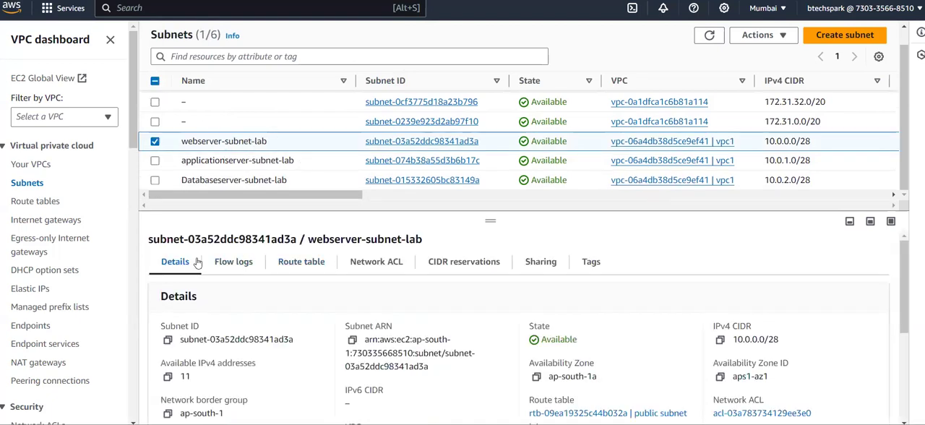
Examine the inbound and outbound rules of the network ACL associated with webserver-subnet-lab
left_click(397, 264)
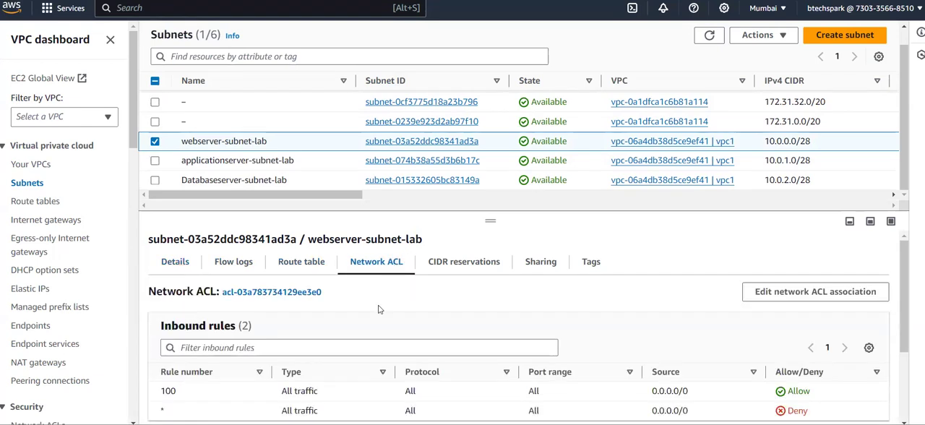
scroll(378, 310, "down", 2)
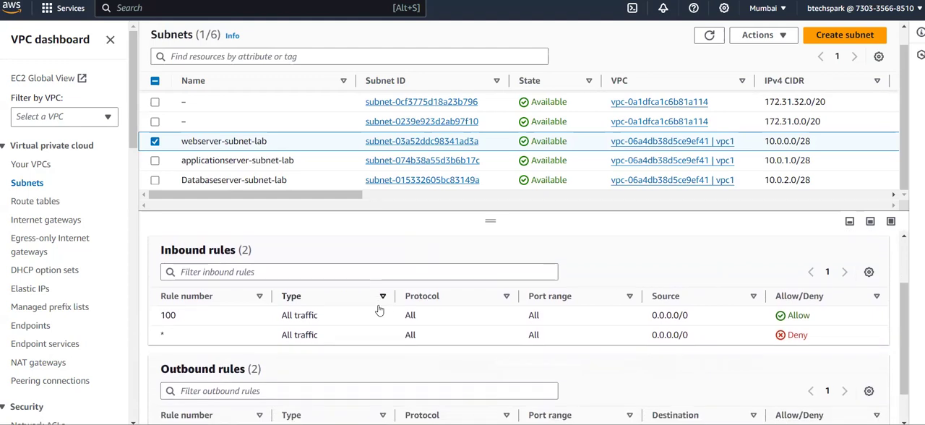
scroll(379, 309, "up", 1)
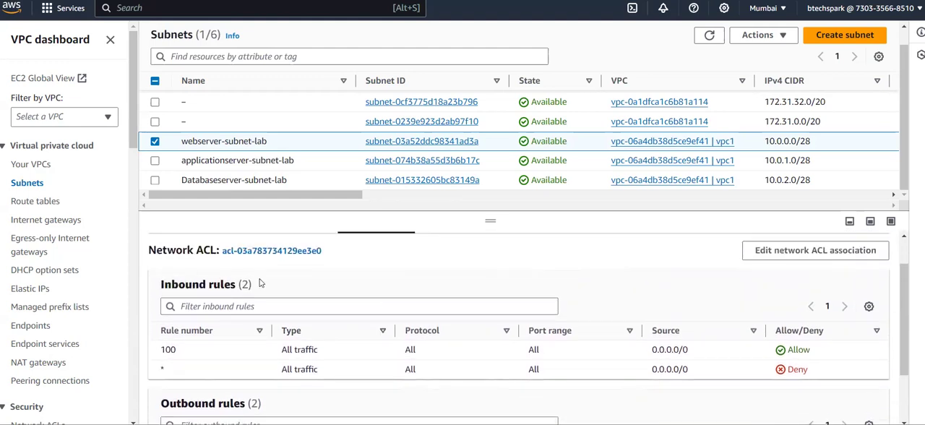
scroll(260, 283, "down", 2)
scroll(247, 318, "up", 2)
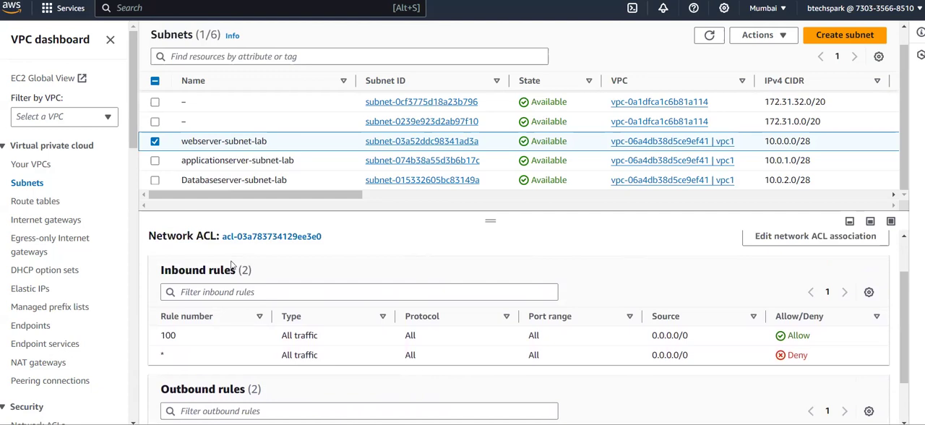
scroll(233, 264, "down", 2)
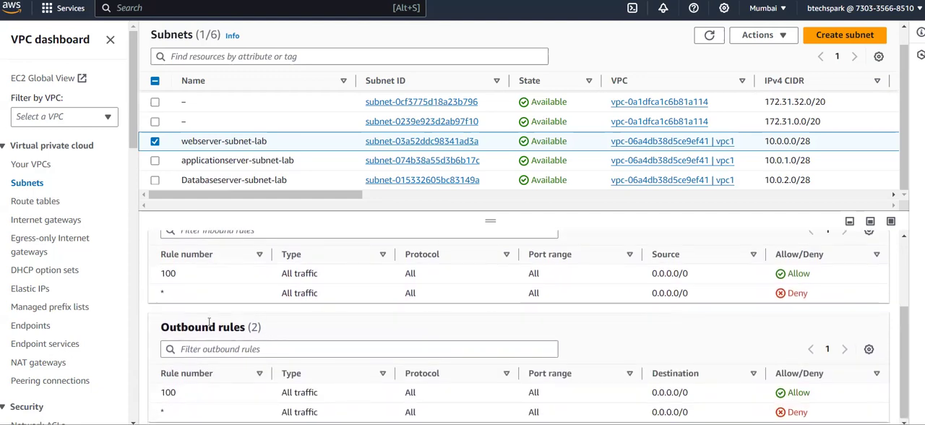
scroll(209, 322, "up", 3)
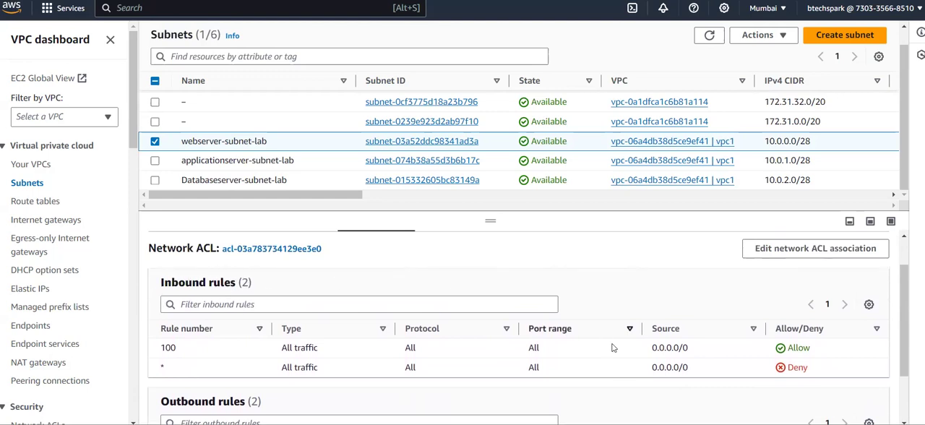
Switch to Paint and compare the VPC diagram and NACL notes with the subnet's inbound and outbound rules in the AWS console
left_click(647, 424)
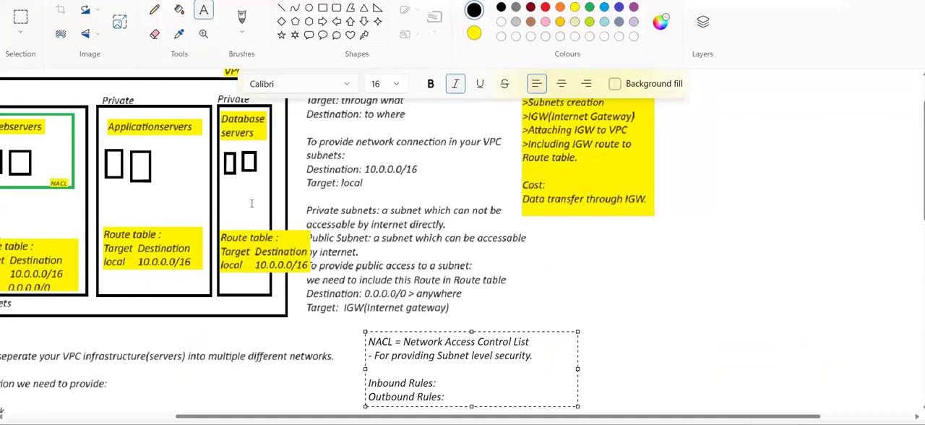
scroll(251, 204, "left", 3)
scroll(252, 204, "up", 2)
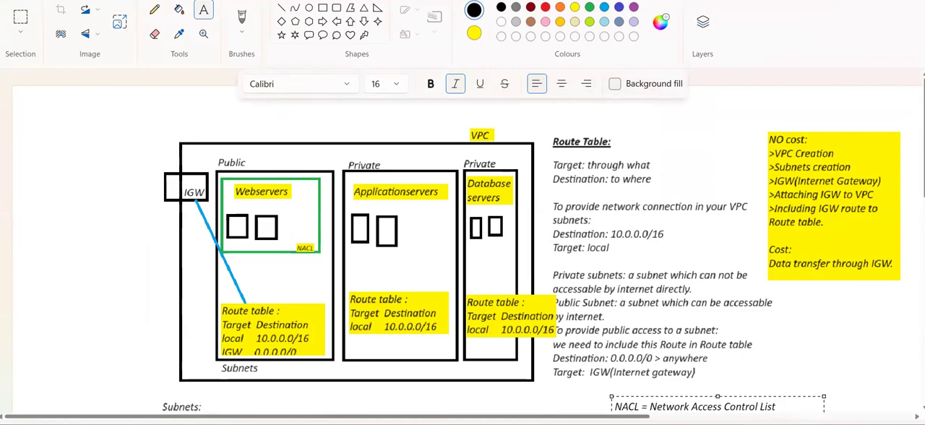
key("alt+Tab")
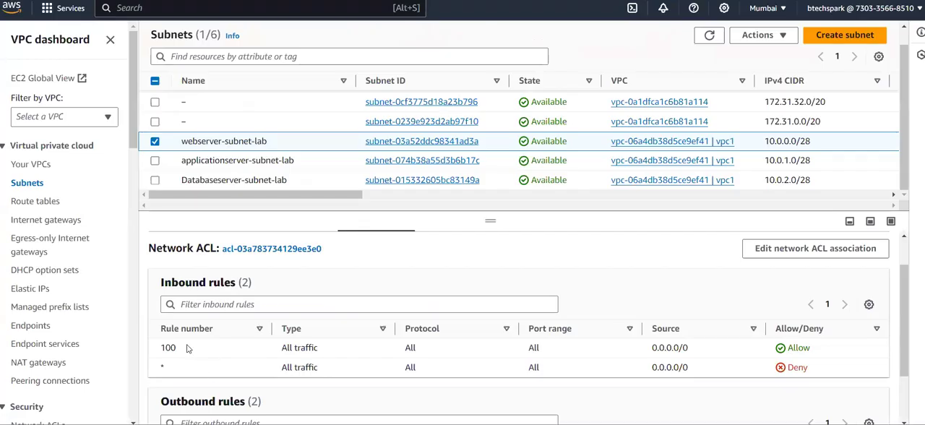
scroll(188, 353, "down", 1)
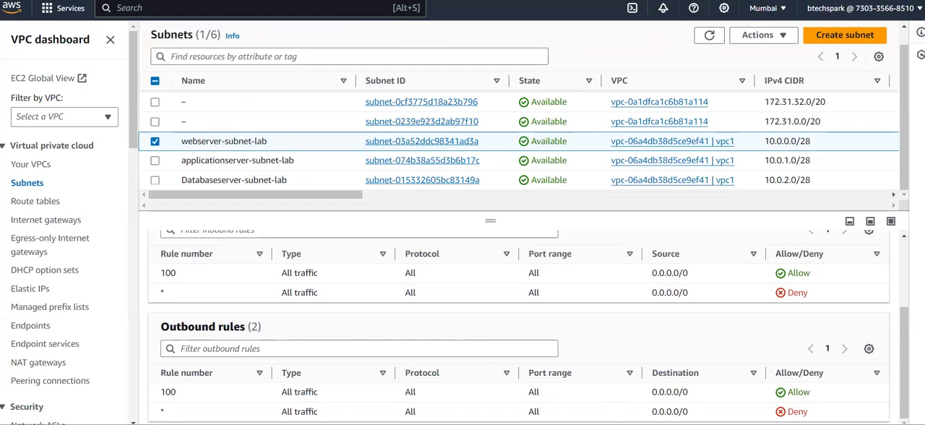
key("alt+Tab")
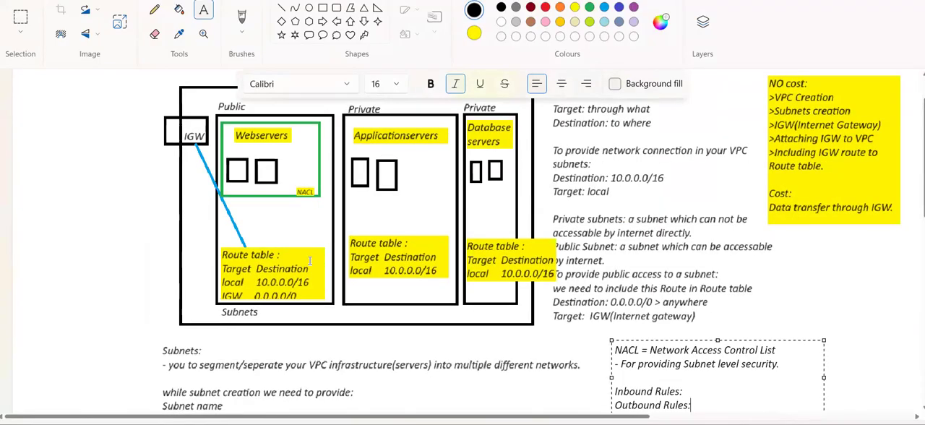
scroll(309, 260, "up", 2)
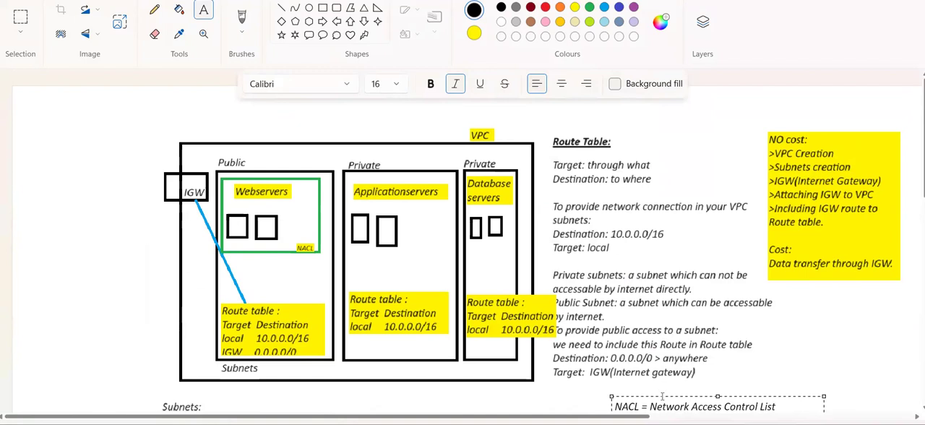
Switch back to the AWS console, open the network ACL linked to webserver-subnet-lab and enlarge its details pane
key("alt+Tab")
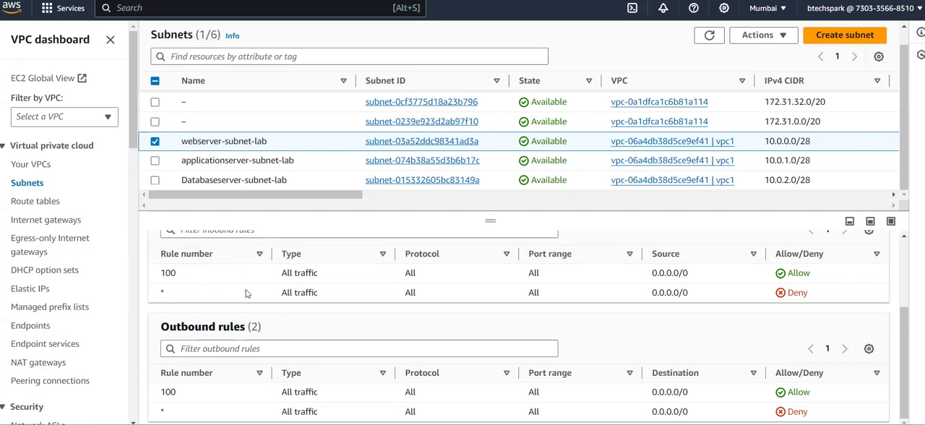
scroll(245, 292, "up", 1)
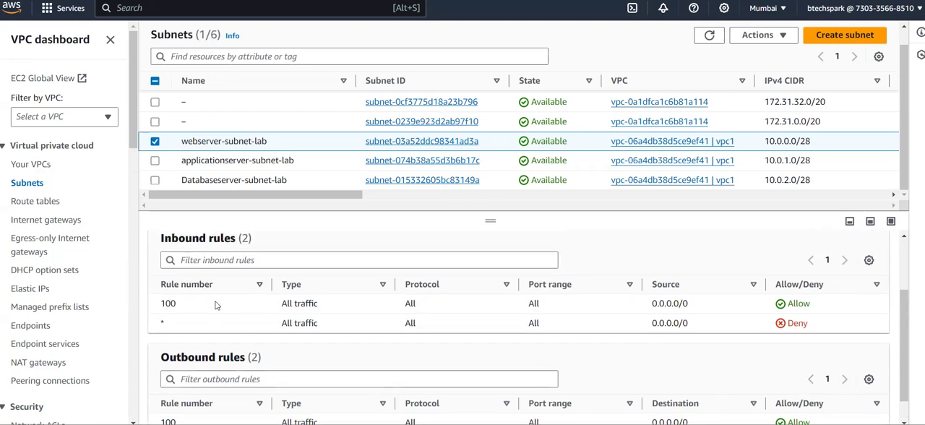
scroll(213, 310, "up", 1)
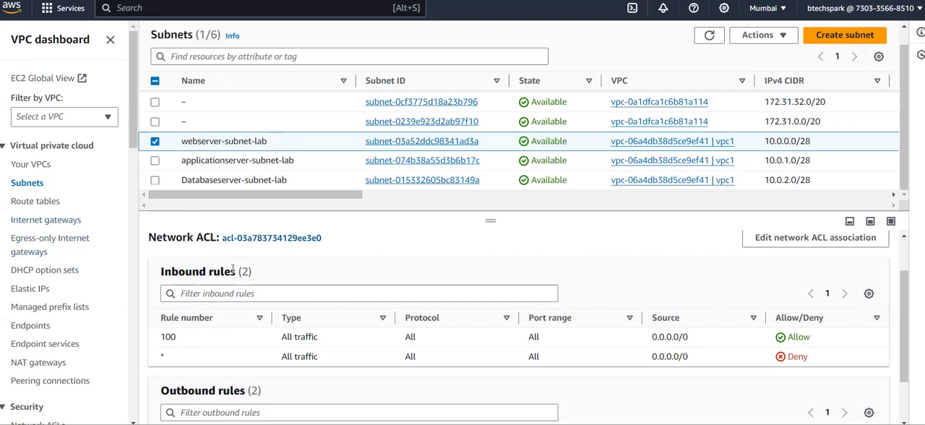
left_click(253, 239)
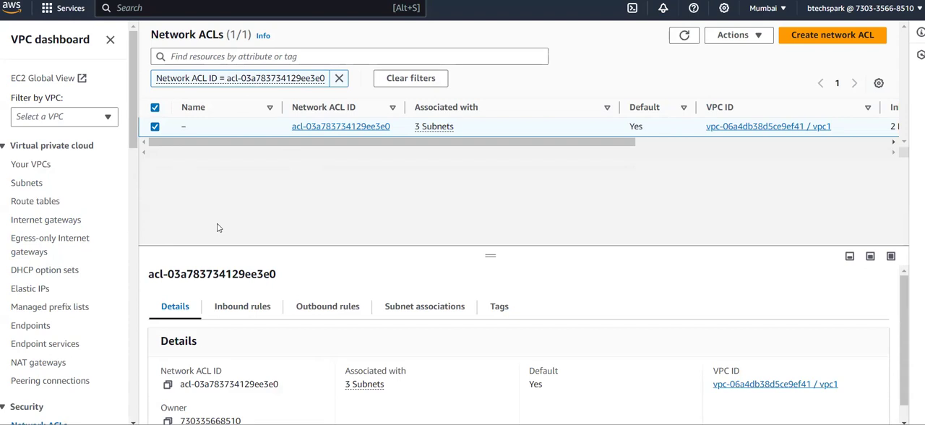
scroll(78, 283, "down", 2)
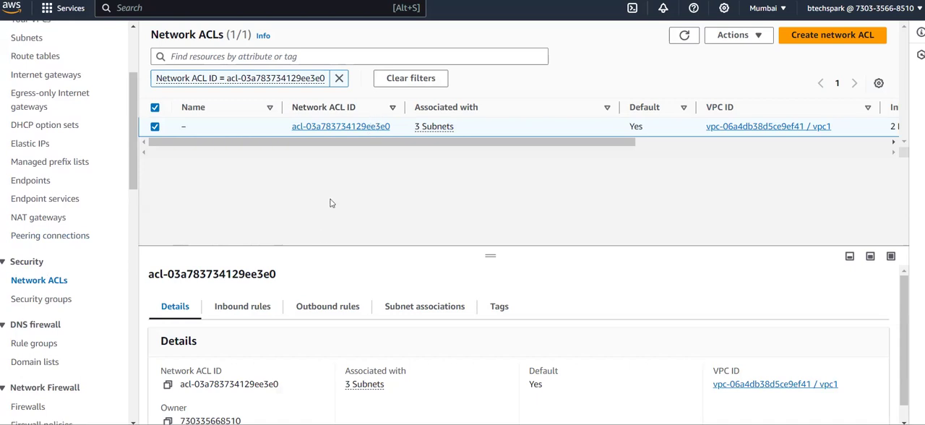
scroll(292, 304, "down", 1)
scroll(292, 304, "up", 1)
left_click_drag(489, 236, 486, 171)
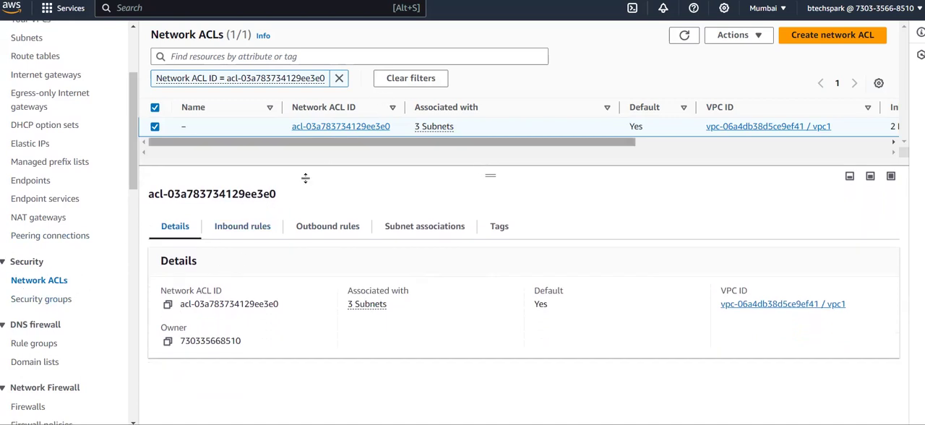
Review the network ACL's inbound rules, outbound rules, subnet associations, tags and details
left_click(236, 230)
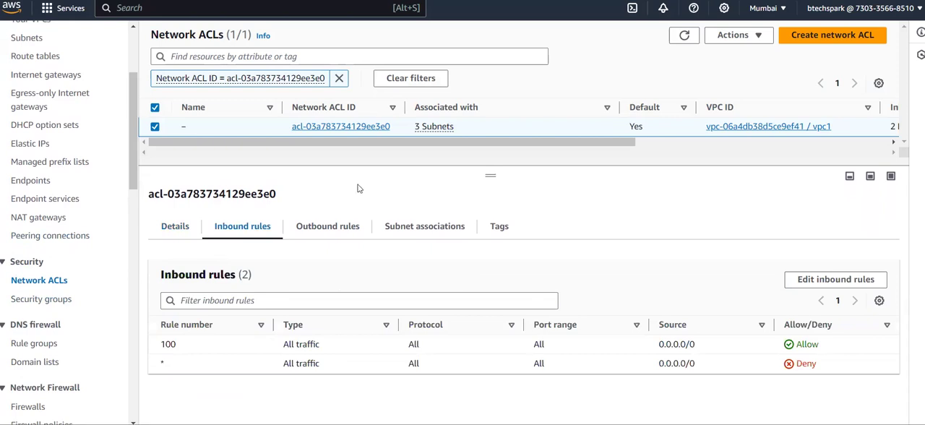
left_click(342, 224)
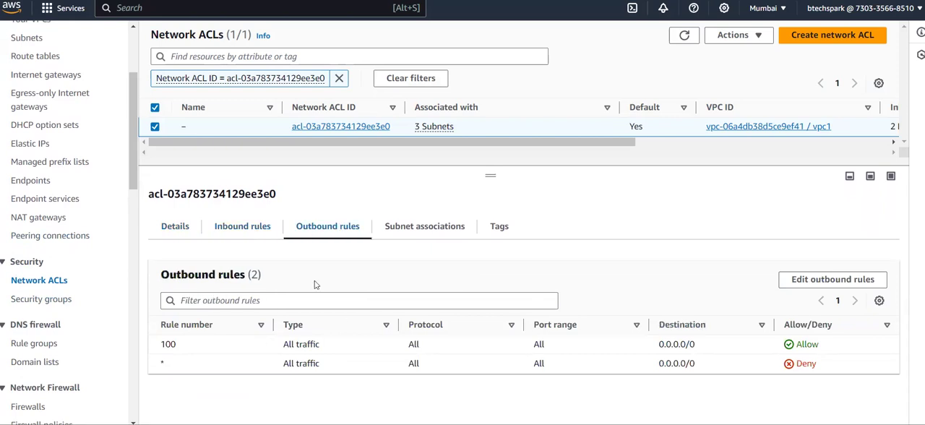
left_click(420, 234)
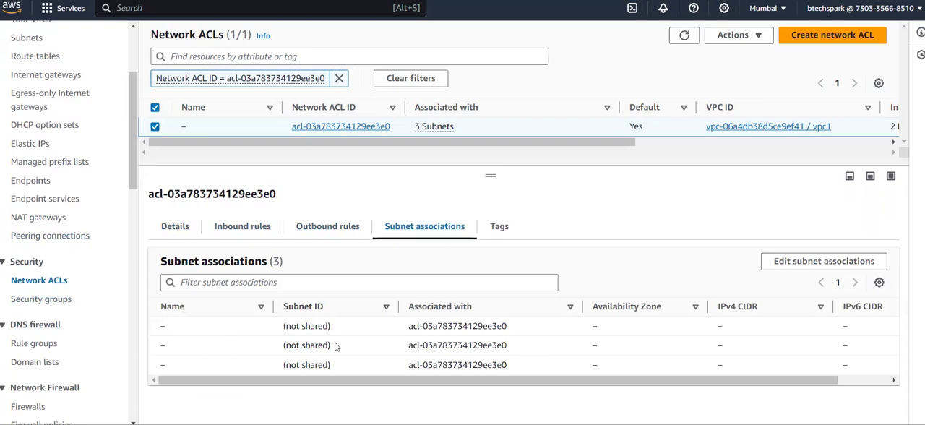
left_click(499, 229)
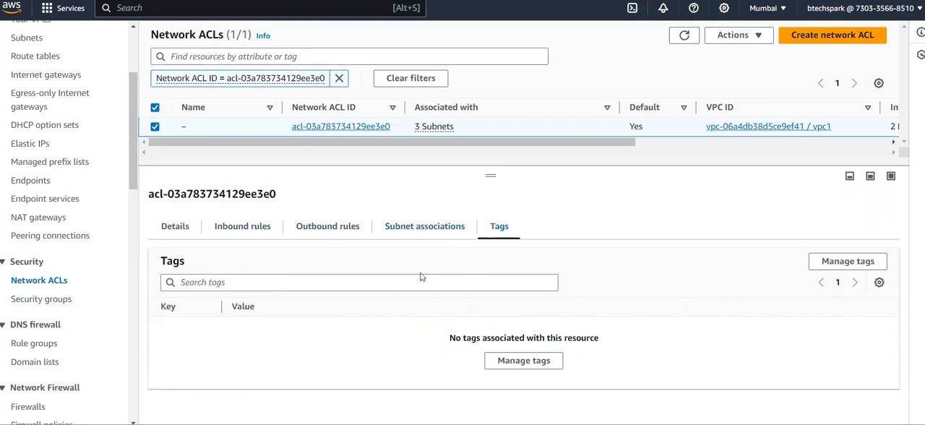
left_click(238, 230)
left_click(188, 227)
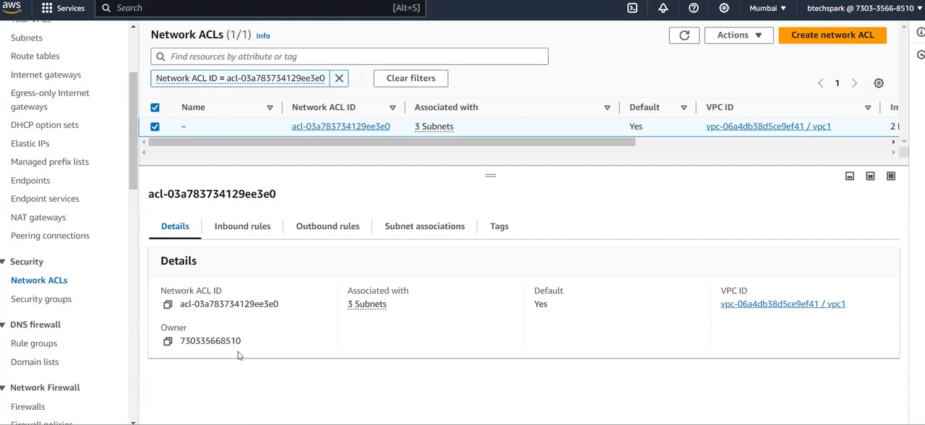
Start editing the network ACL's inbound rules and add a new rule with rule number 1
left_click(246, 232)
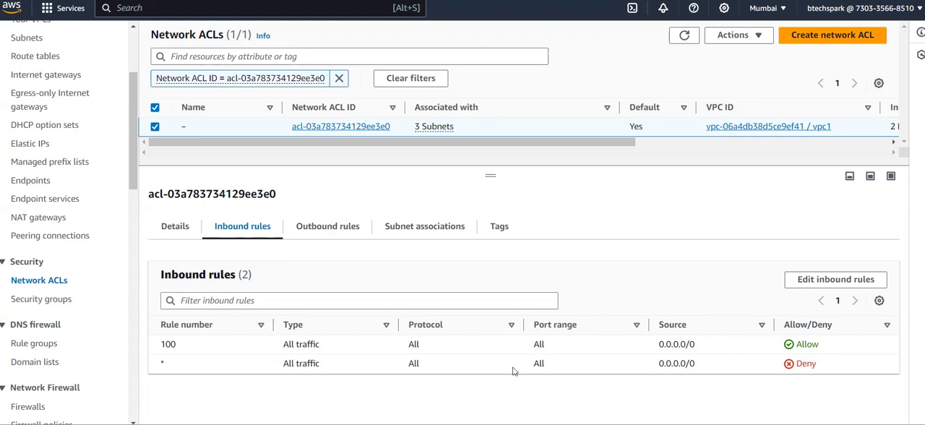
left_click(809, 285)
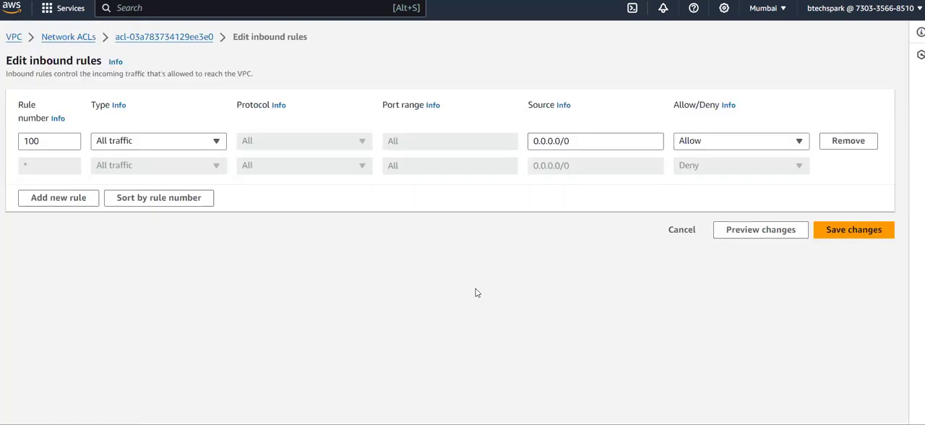
left_click(48, 201)
left_click(53, 166)
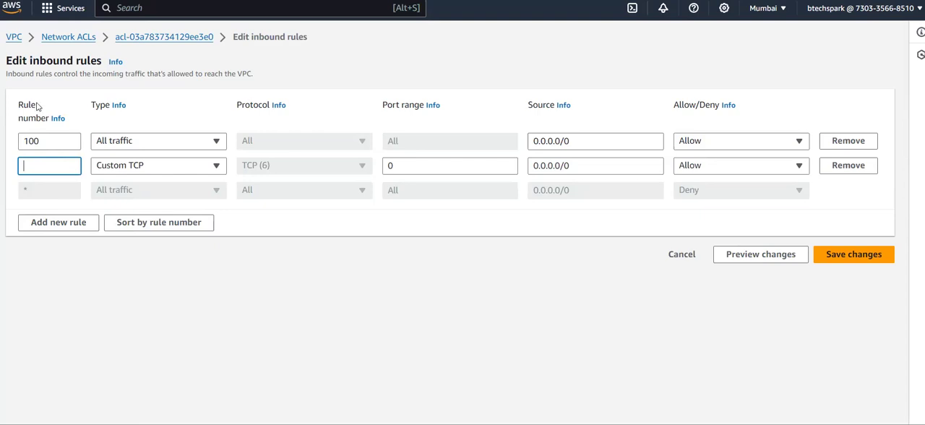
type("1")
Set the type of inbound rule 1 to All traffic and check its source and the Allow/Deny choices
left_click(424, 160)
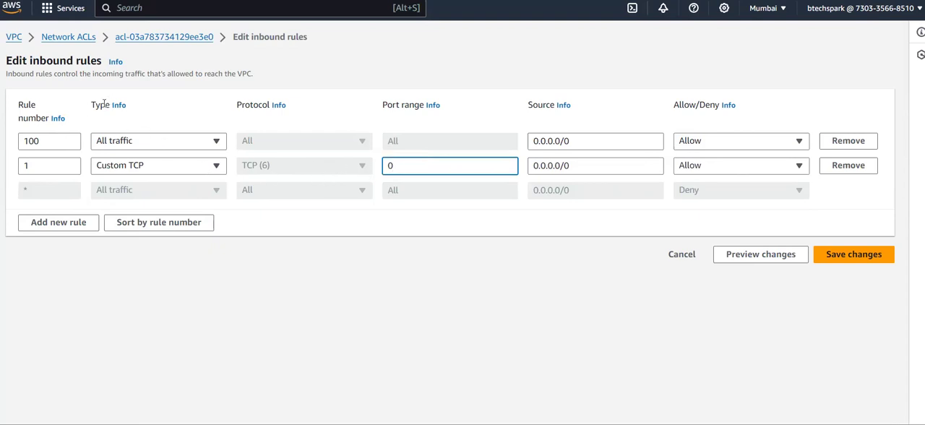
left_click(176, 170)
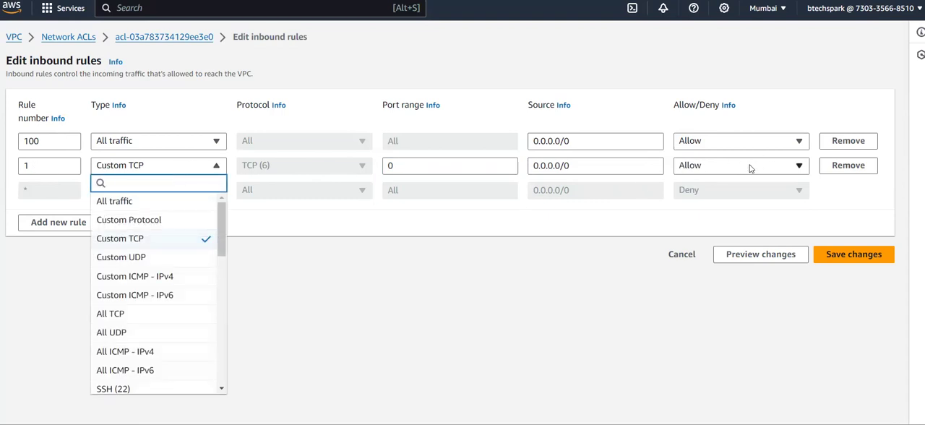
left_click(152, 210)
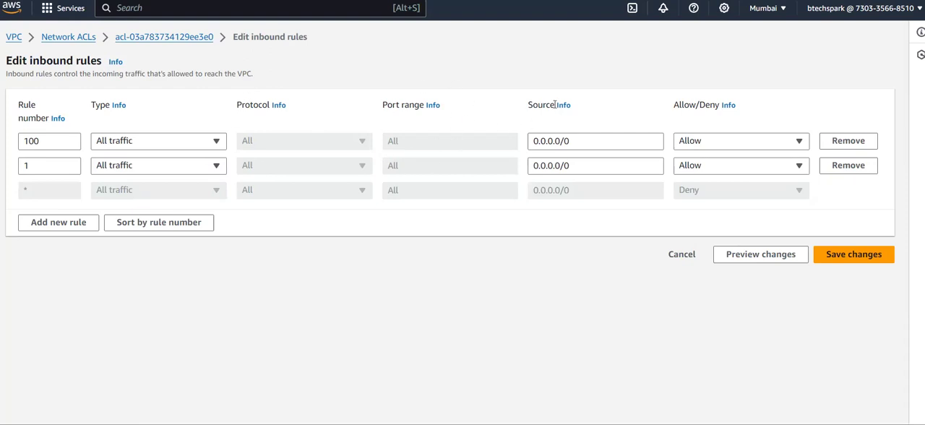
left_click(577, 161)
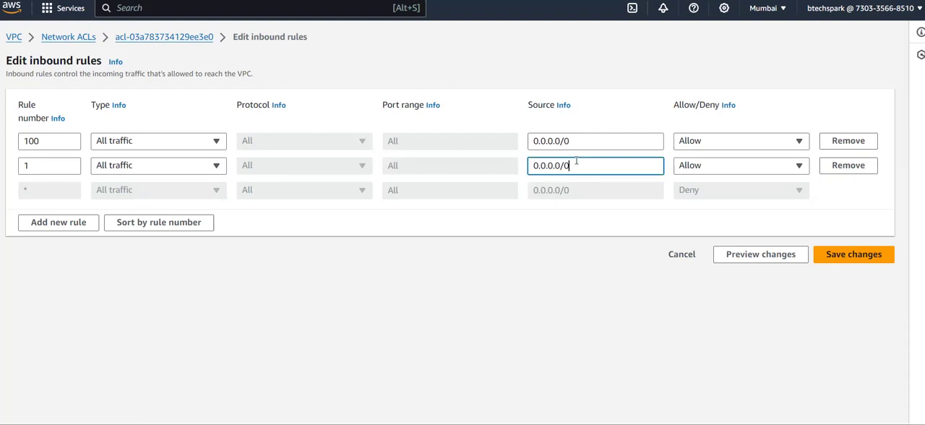
left_click(713, 167)
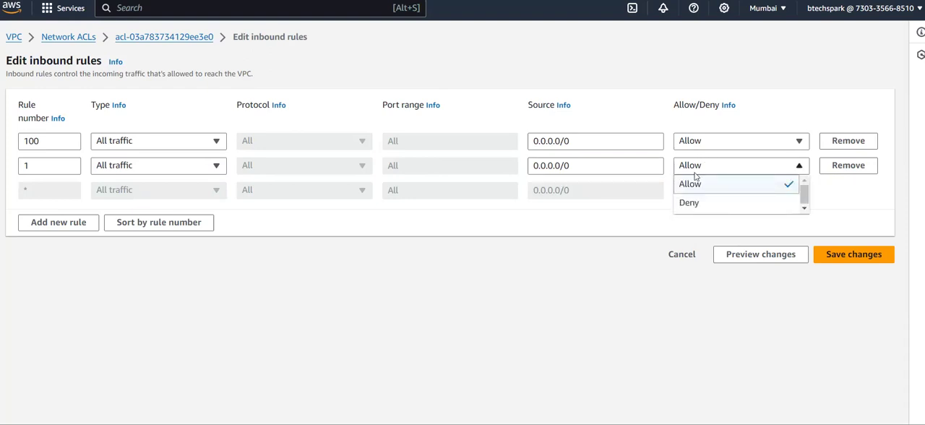
left_click(584, 221)
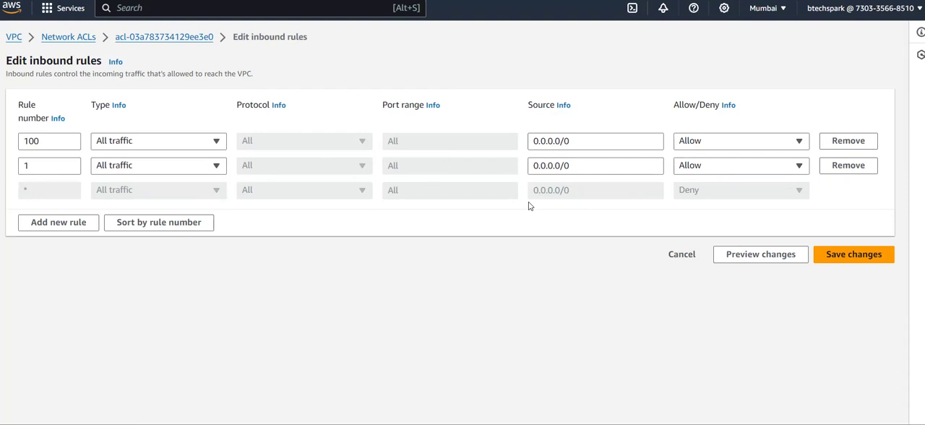
Look through the traffic types available for inbound rule 1, including SSH, HTTP, HTTPS, MySQL/Aurora and RDP with their ports
left_click(218, 167)
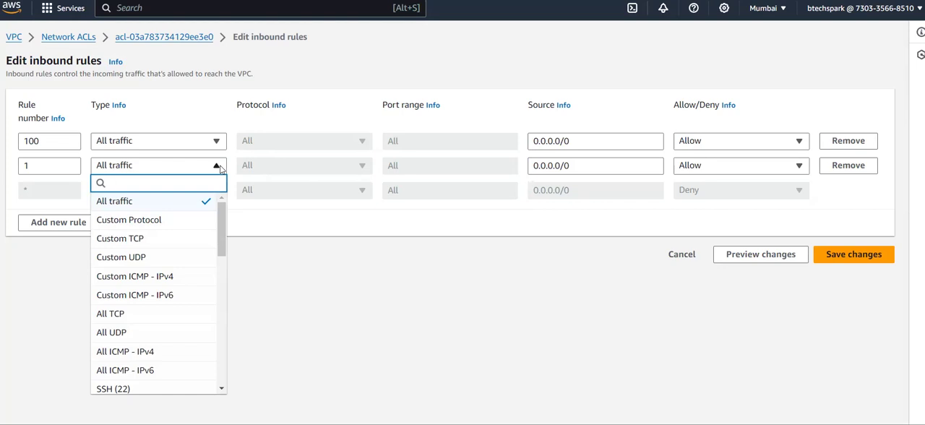
scroll(187, 246, "down", 3)
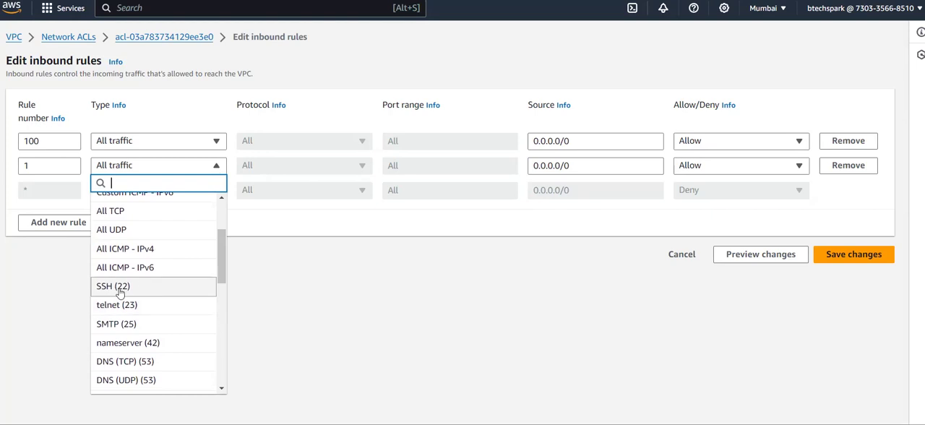
scroll(121, 295, "down", 3)
scroll(121, 291, "down", 4)
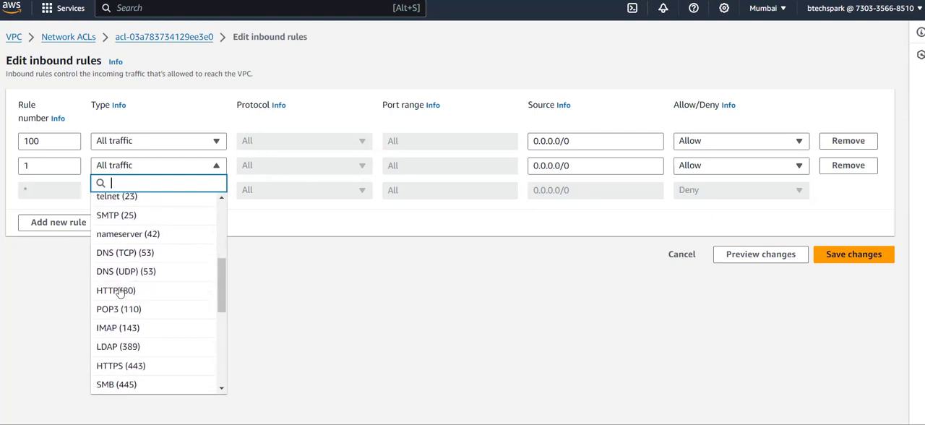
scroll(121, 291, "down", 4)
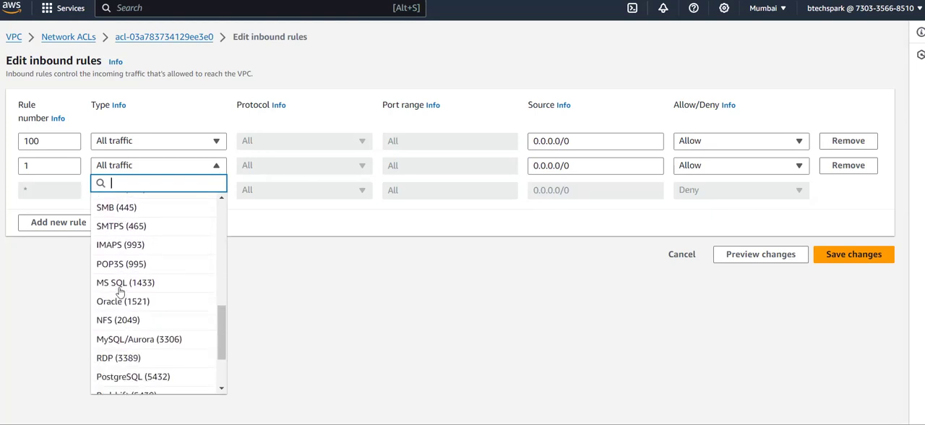
scroll(121, 291, "up", 8)
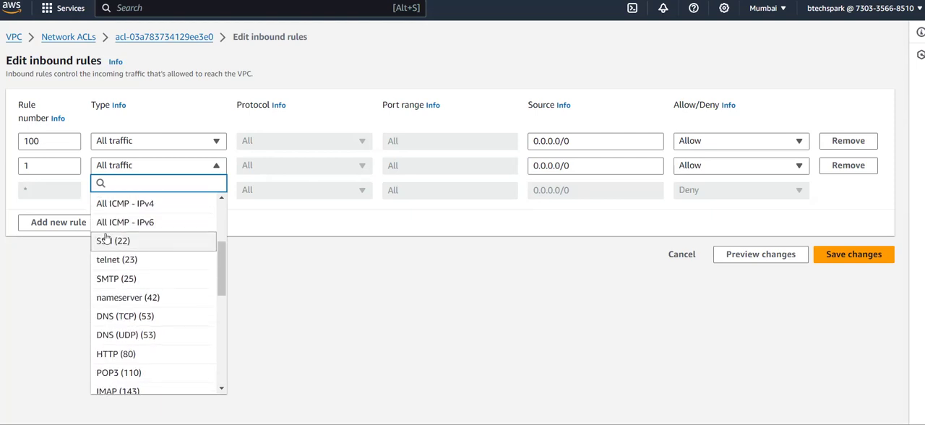
scroll(120, 333, "down", 9)
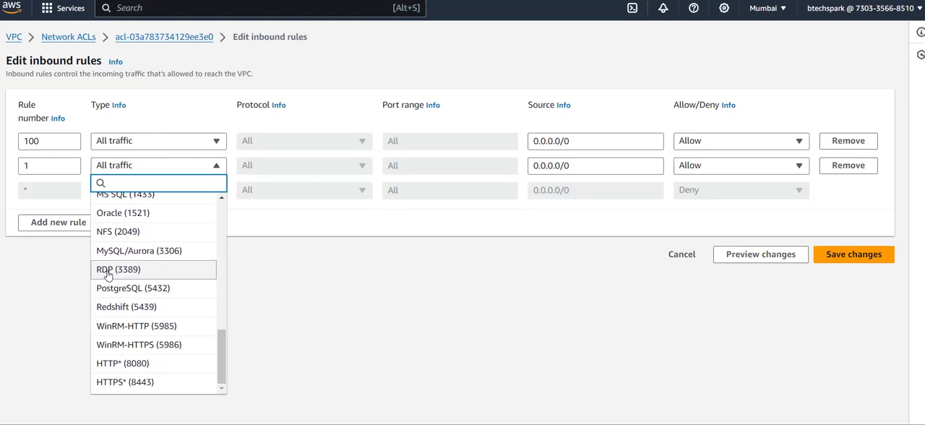
scroll(109, 275, "up", 10)
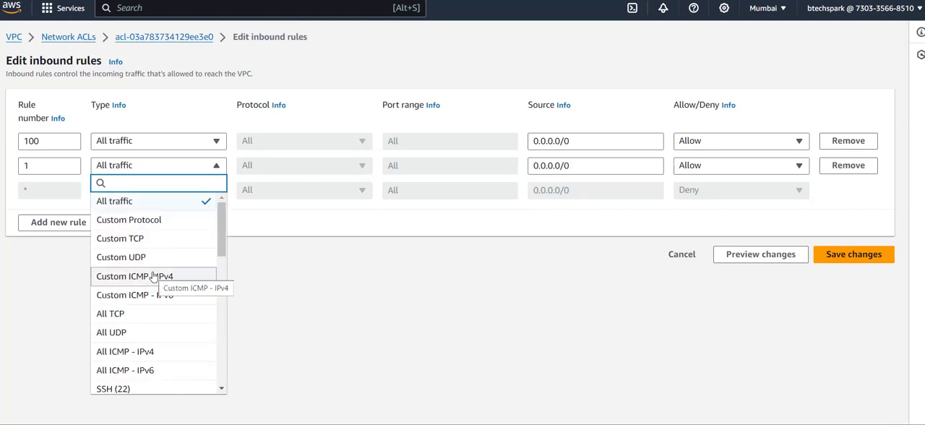
scroll(154, 277, "down", 4)
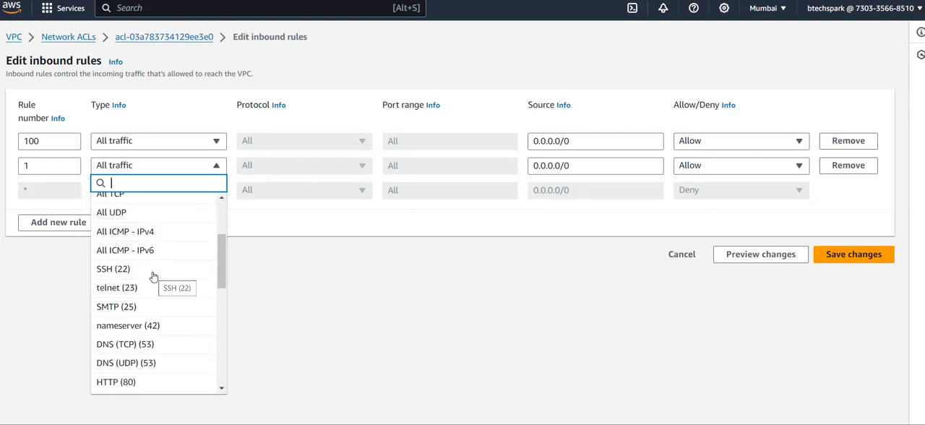
scroll(153, 276, "down", 5)
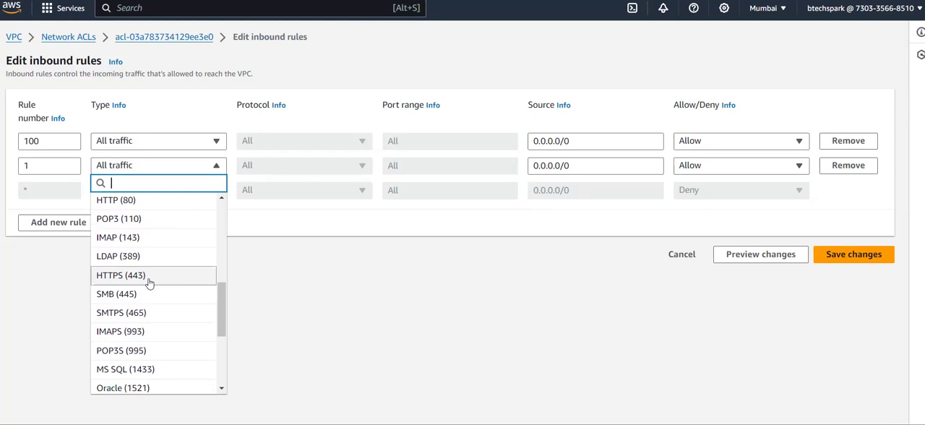
scroll(150, 282, "up", 3)
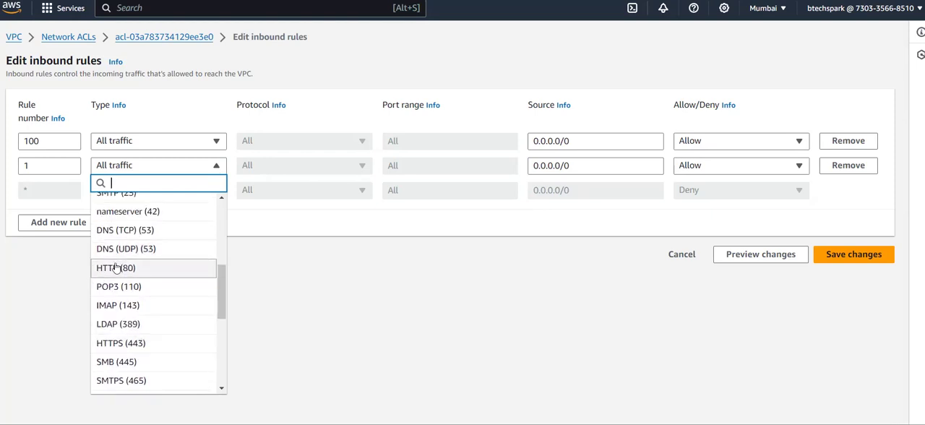
scroll(115, 269, "down", 3)
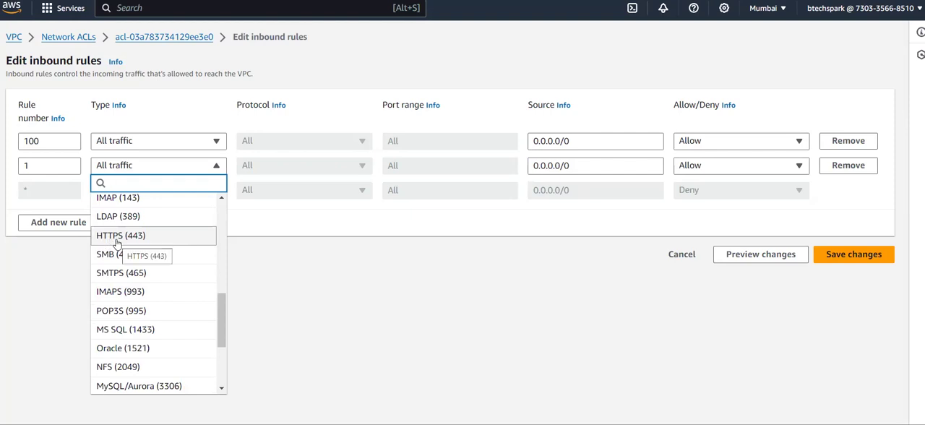
scroll(117, 249, "up", 1)
scroll(117, 246, "up", 5)
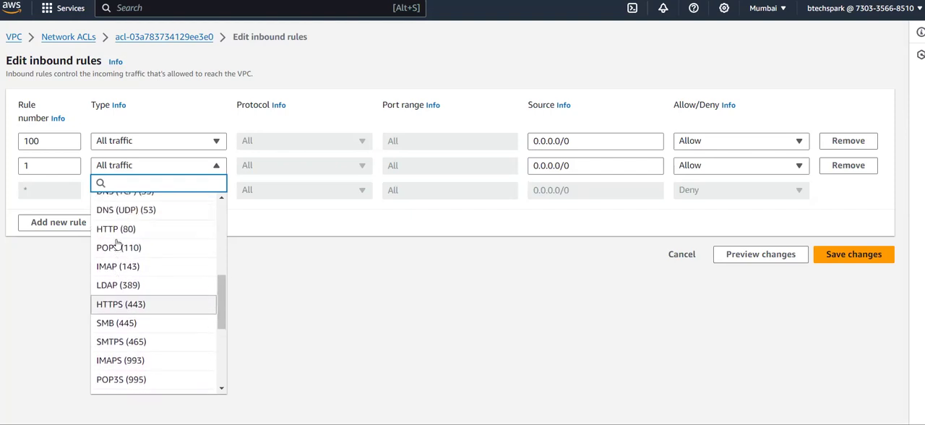
scroll(117, 244, "down", 8)
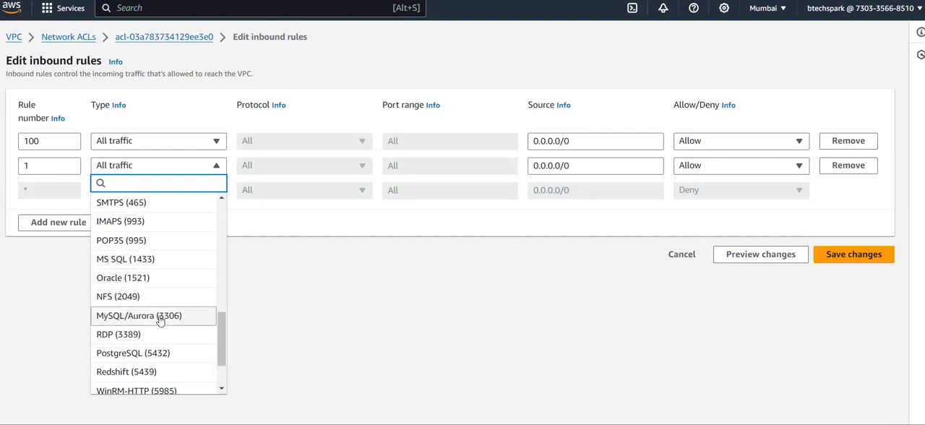
scroll(141, 249, "up", 5)
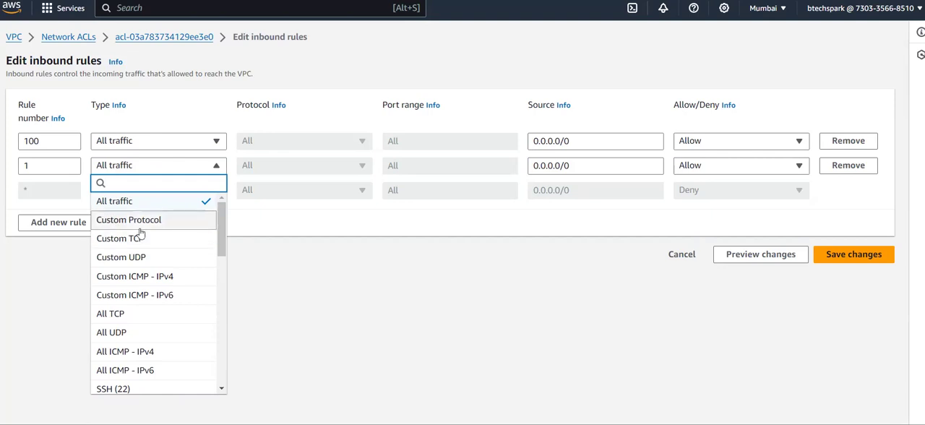
Try the All TCP type for inbound rule 1, switch it to Custom TCP and set the port range to 0-65535
left_click(157, 315)
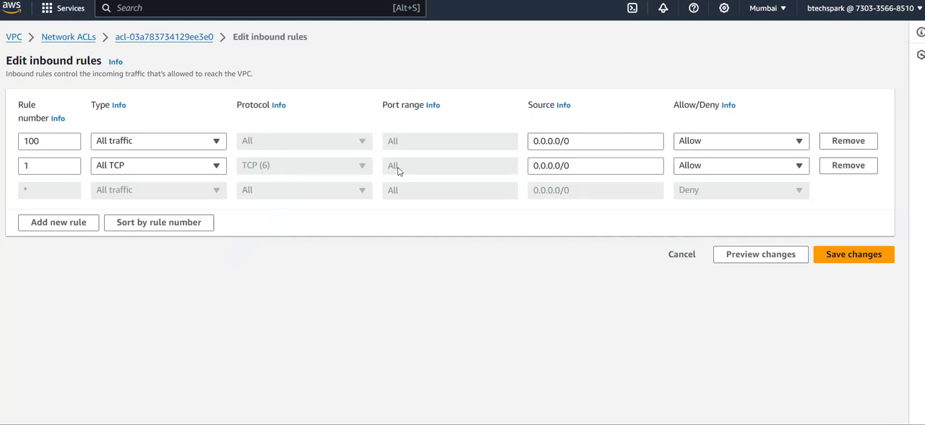
left_click(217, 165)
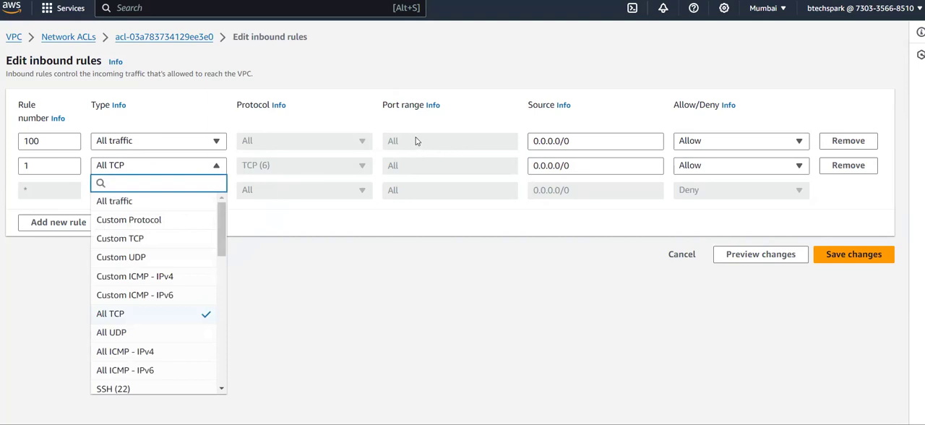
left_click(152, 241)
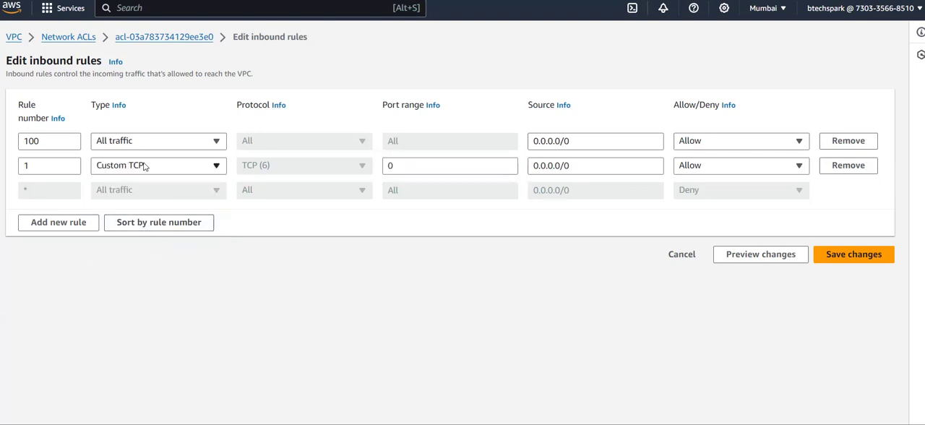
left_click(419, 166)
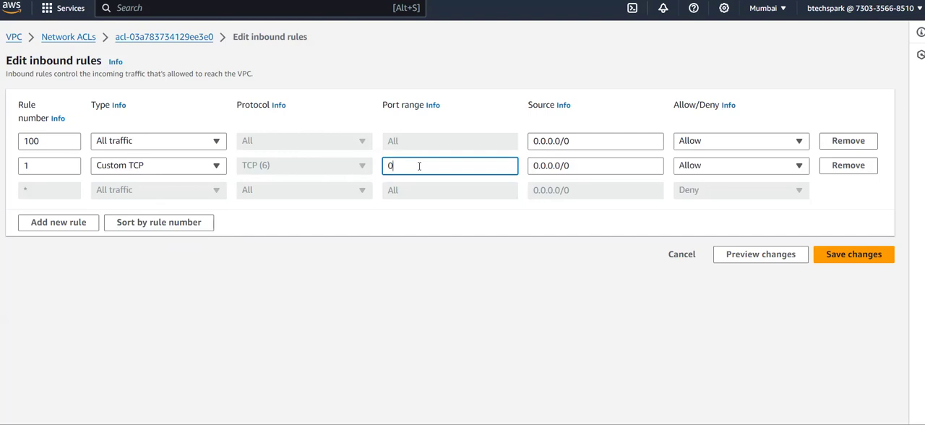
type("-")
type("65535")
Set inbound rule 1 to Deny for source 0.0.0.0/0 and save the rule changes
left_click(582, 165)
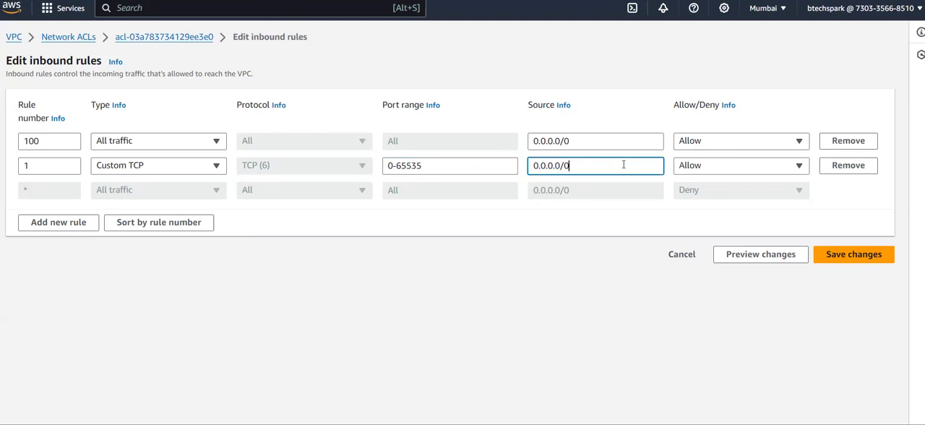
left_click(721, 173)
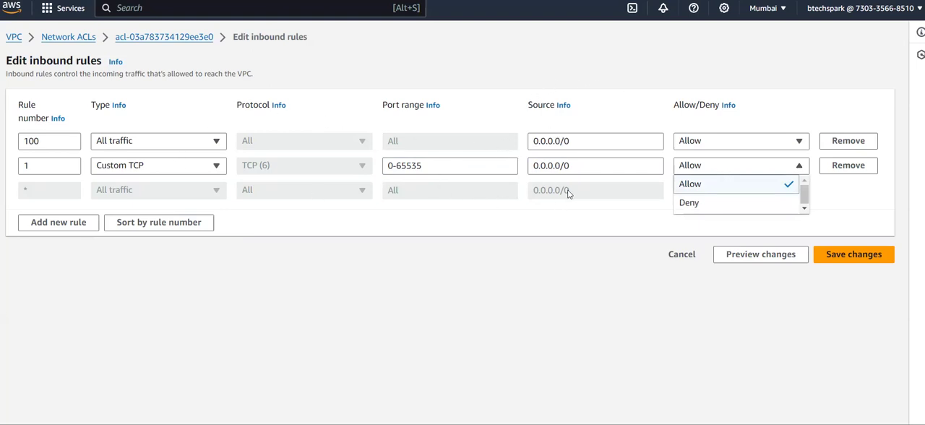
left_click(728, 204)
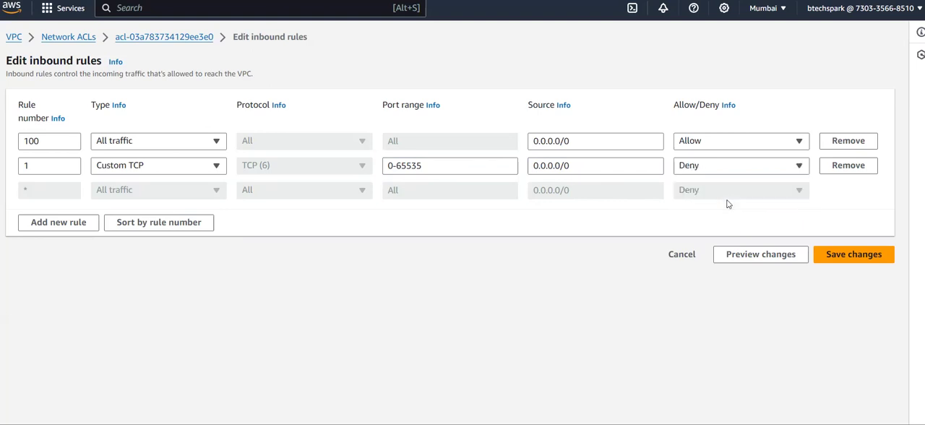
left_click(834, 258)
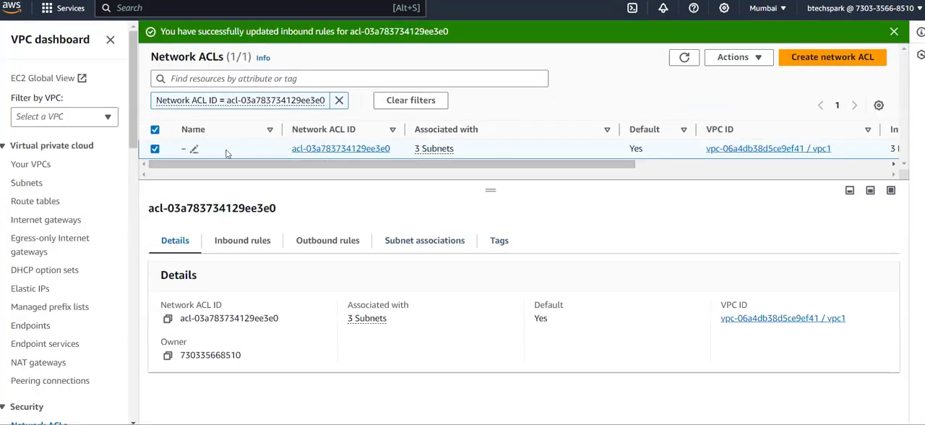
Remove rule 1 from the network ACL's inbound rules, save, and check the inbound and outbound rules
left_click(267, 248)
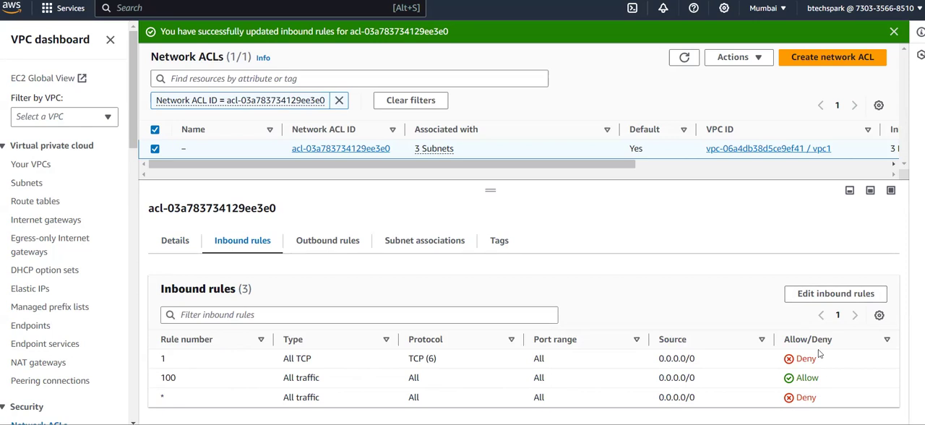
left_click(832, 295)
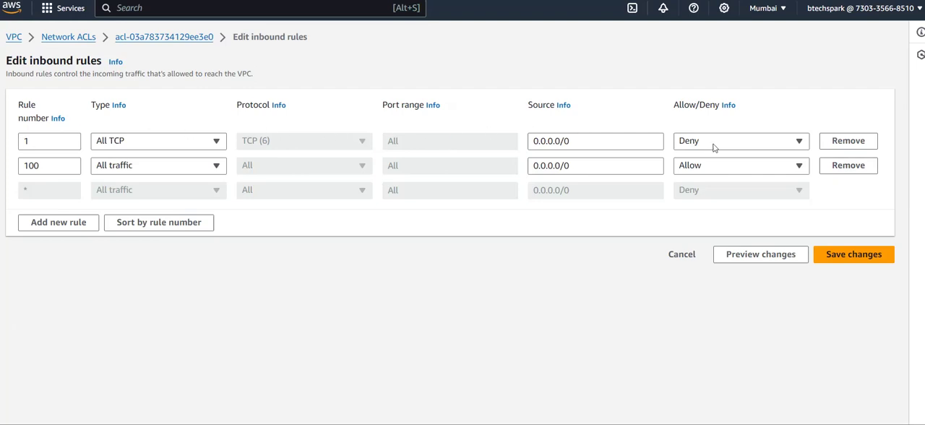
left_click(847, 142)
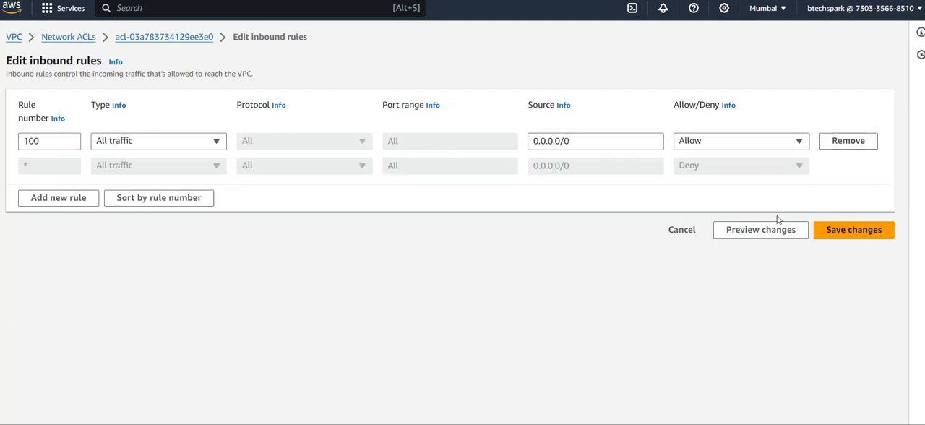
left_click(854, 231)
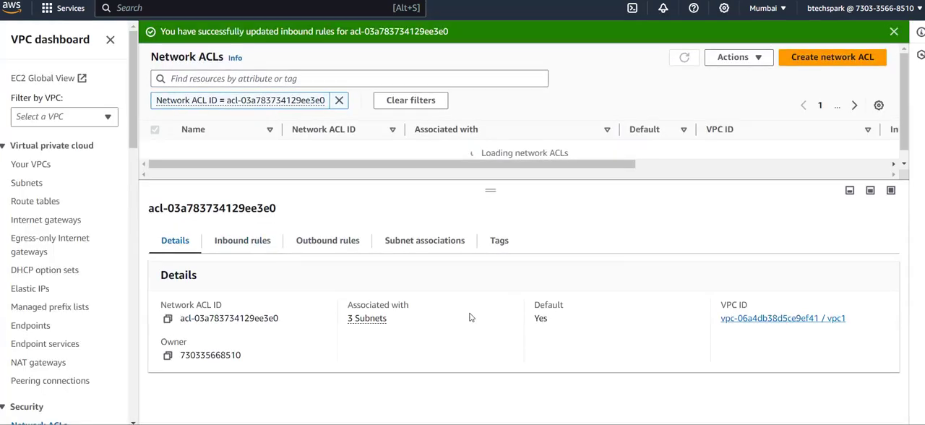
left_click(226, 243)
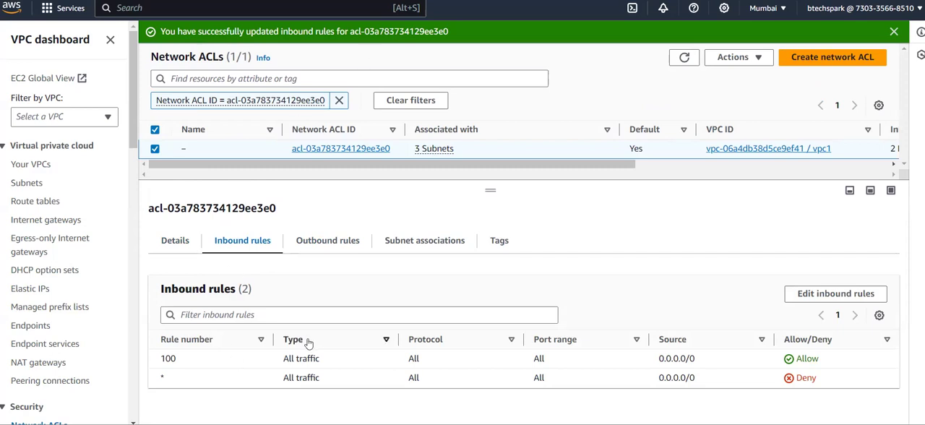
left_click(322, 245)
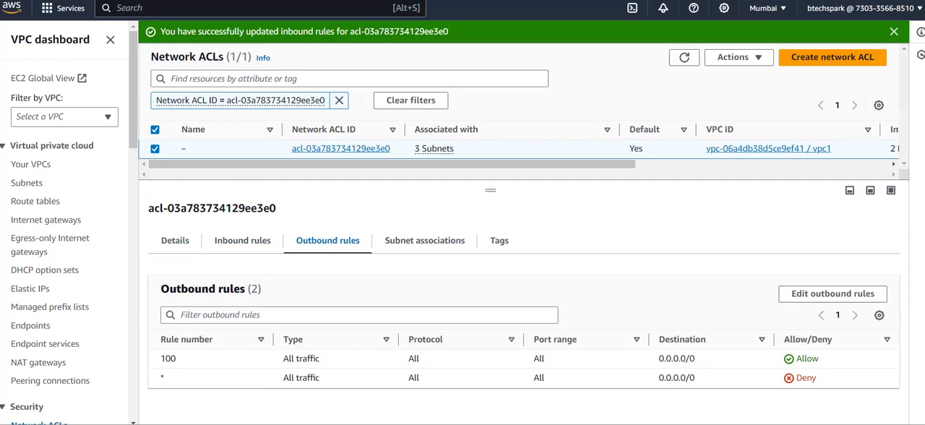
Switch to Paint and add the line "NACL is Stateless." below the outbound rules line in the NACL notes, separated by a blank line
key("alt+Tab")
scroll(330, 170, "down", 1)
left_click(647, 424)
scroll(698, 363, "down", 1)
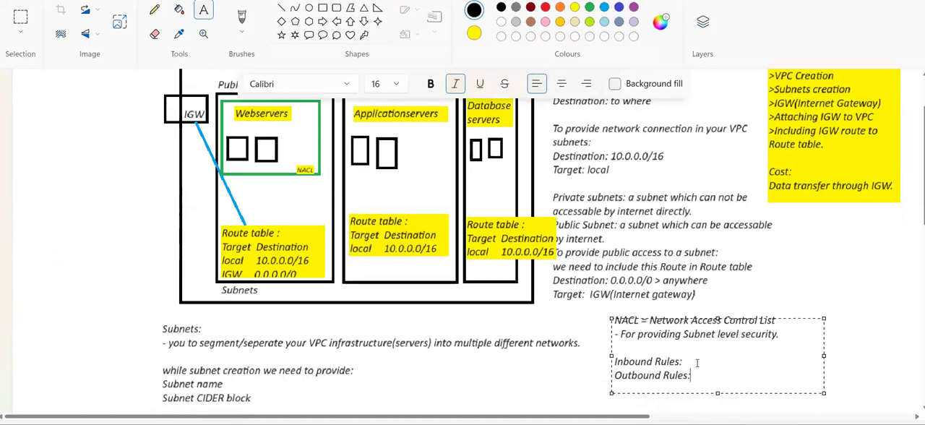
scroll(698, 363, "down", 3)
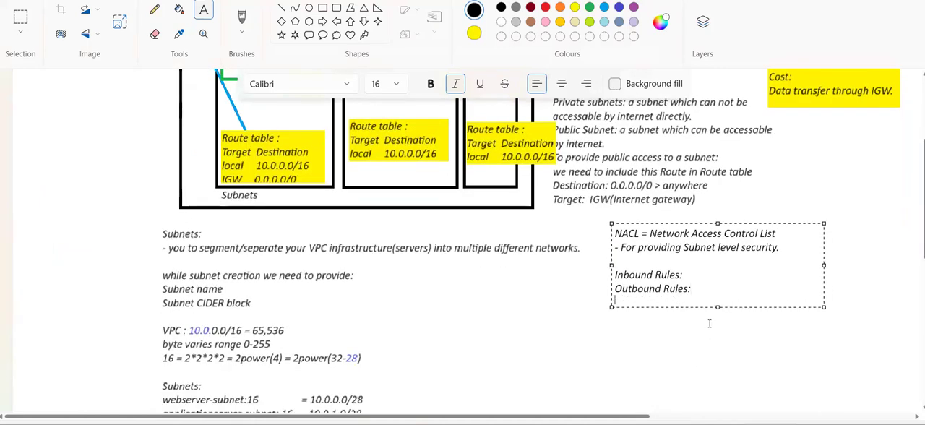
key("Return")
key("Return")
type("NACL is Stateless.")
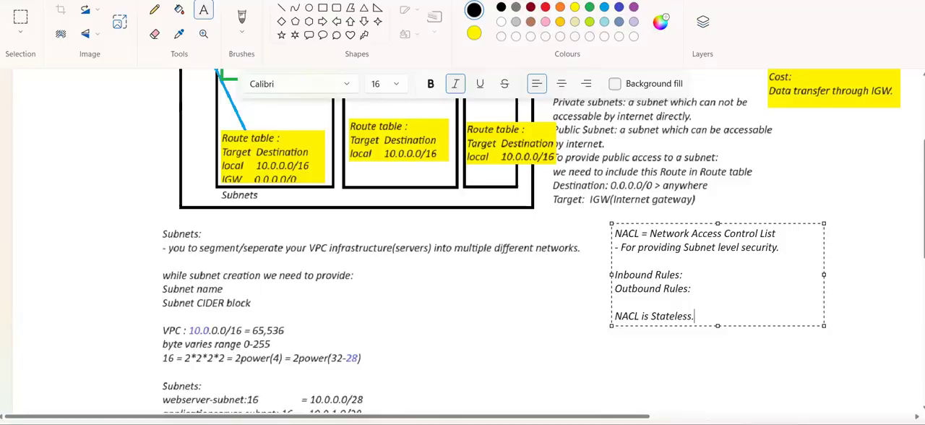
View the network ACL's outbound rules in the AWS console, switch back to Paint and review the VPC diagram
key("alt+Tab")
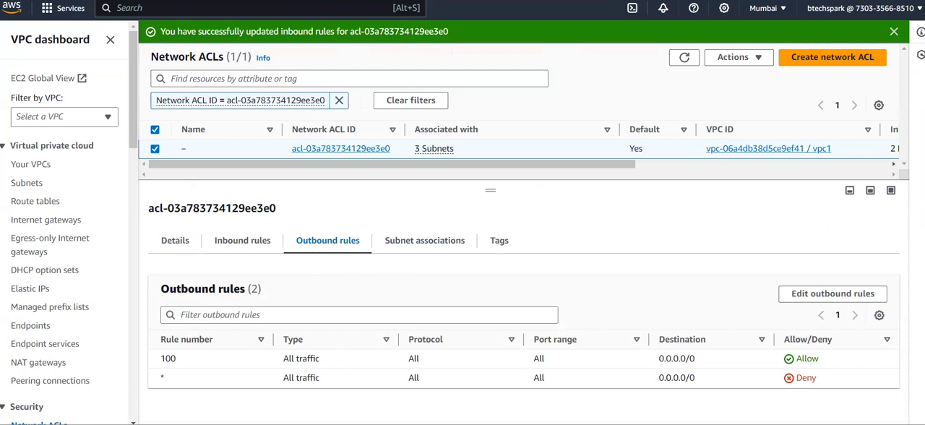
key("alt+Tab")
scroll(460, 238, "up", 4)
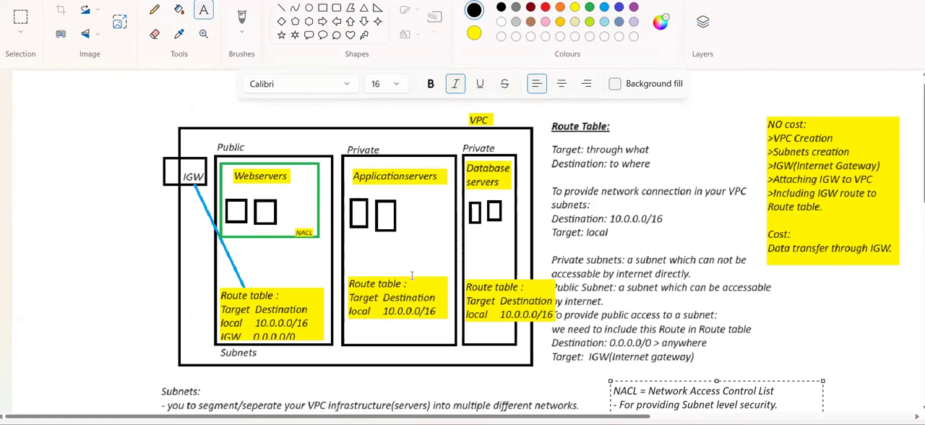
scroll(413, 276, "down", 1)
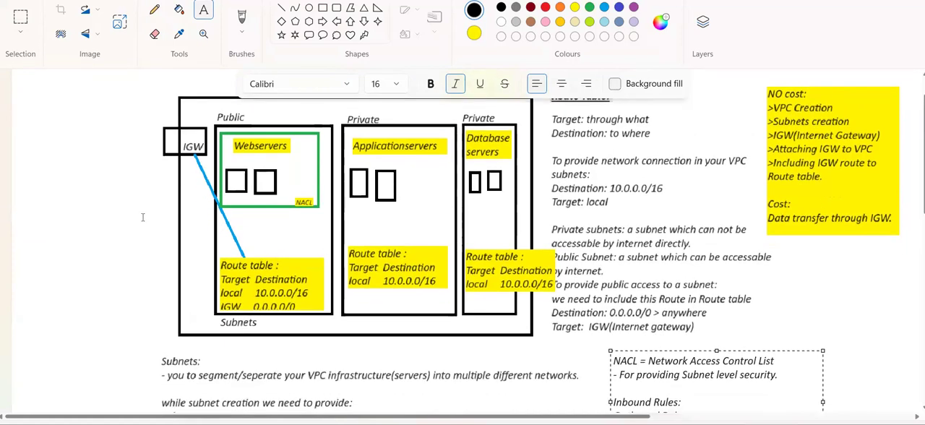